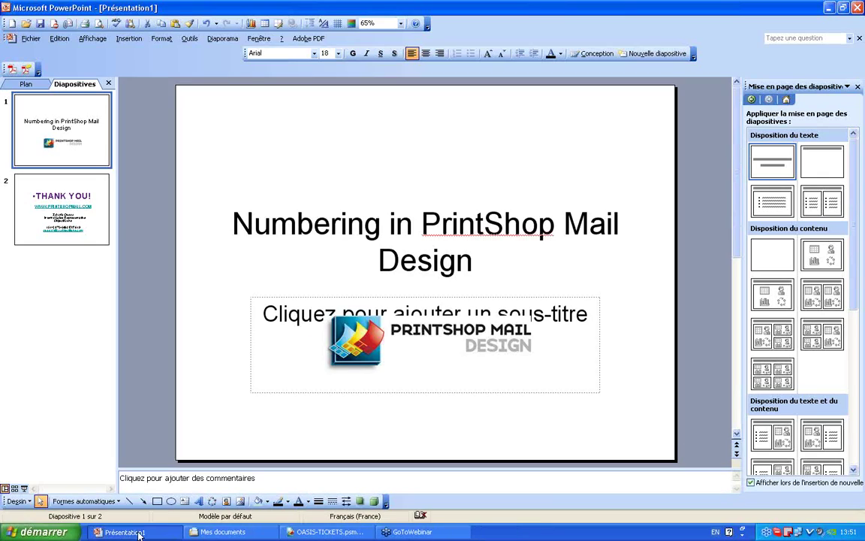
left_click(330, 532)
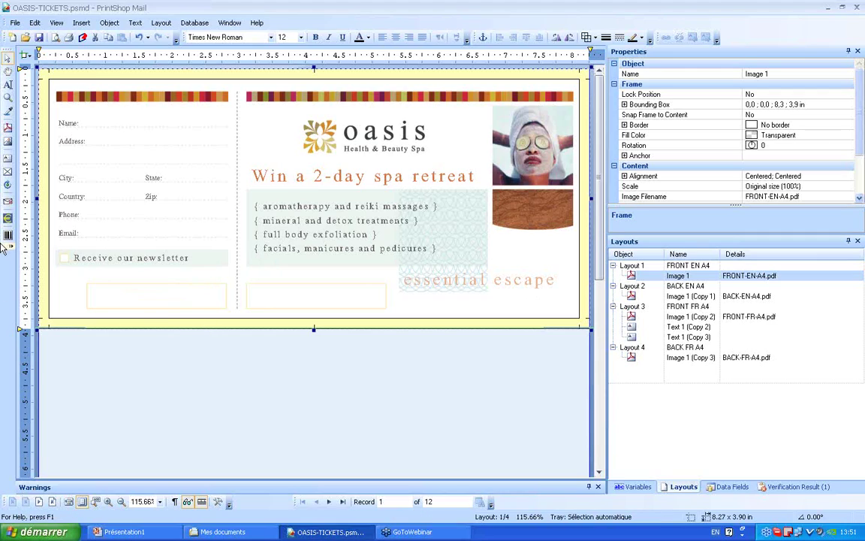
left_click(8, 159)
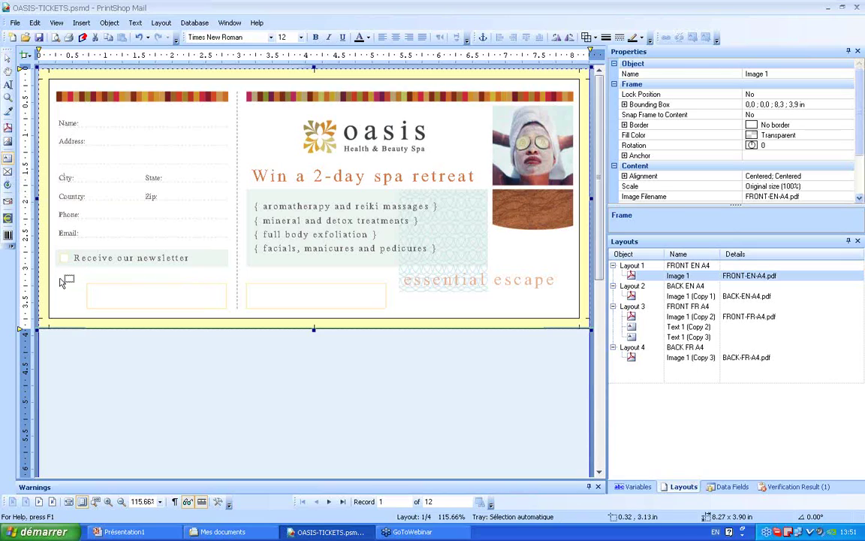
left_click_drag(62, 278, 224, 314)
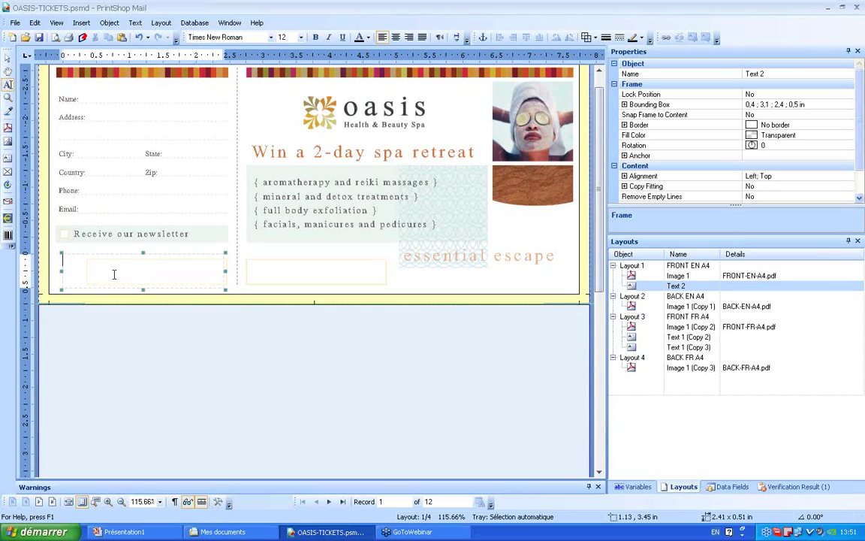
type("@@")
type("65")
type("432@")
key("Escape")
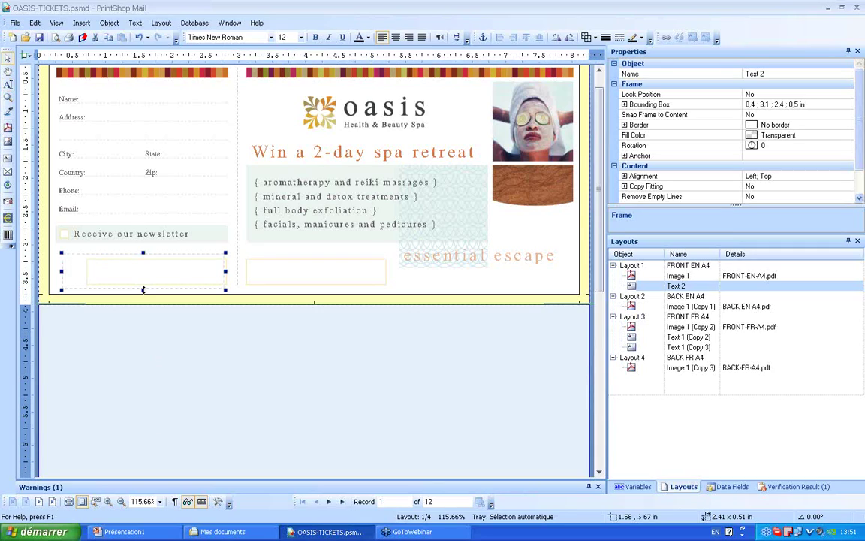
Step: Open Edit Expression for the 65432 field and scroll the Functions list toward COUNTER
right_click(100, 274)
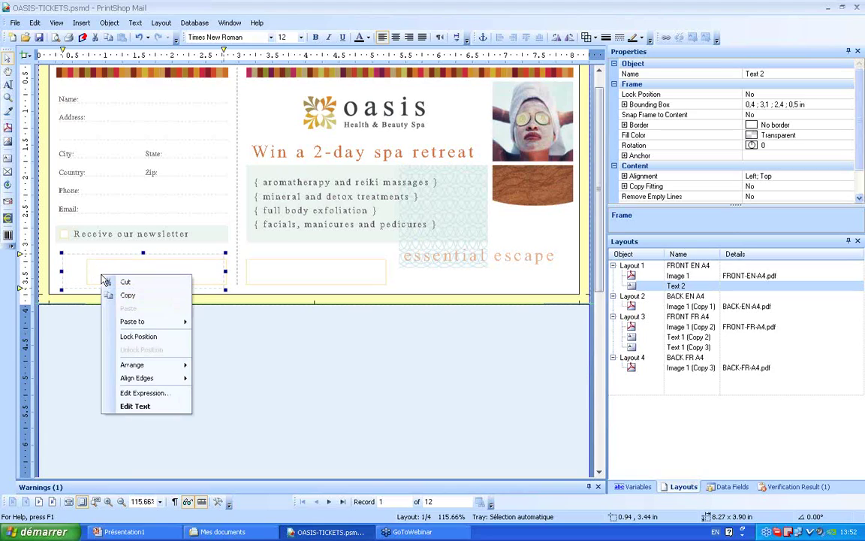
left_click(159, 393)
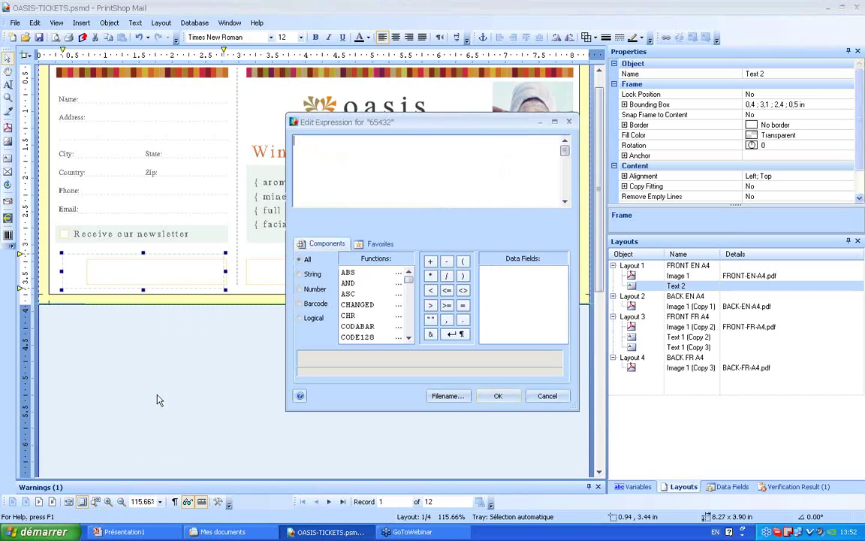
left_click_drag(414, 126, 305, 140)
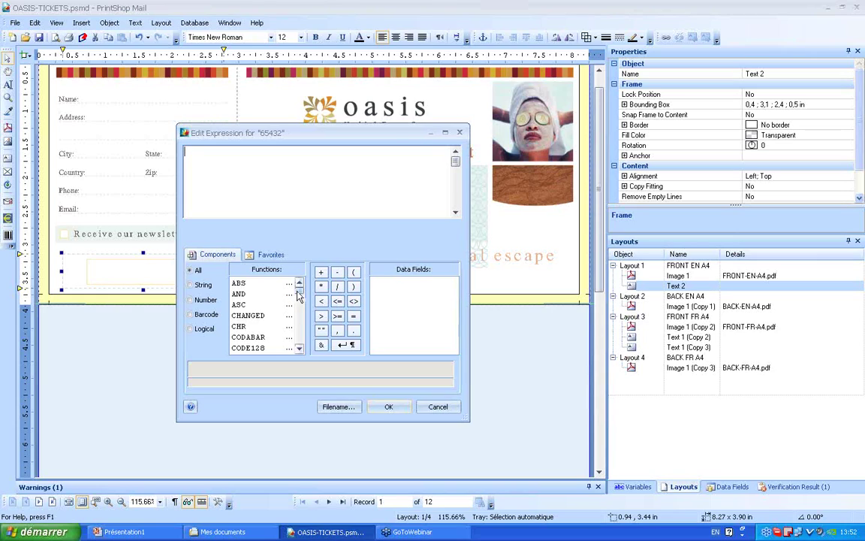
scroll(298, 297, "down", 2)
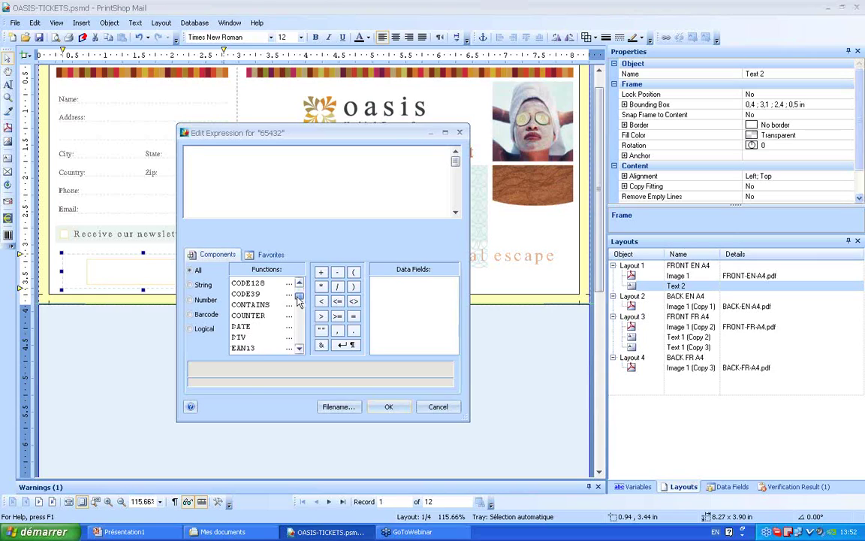
Step: Choose COUNTER and set its Start value to 65432 and End value to 9999999
left_click(289, 315)
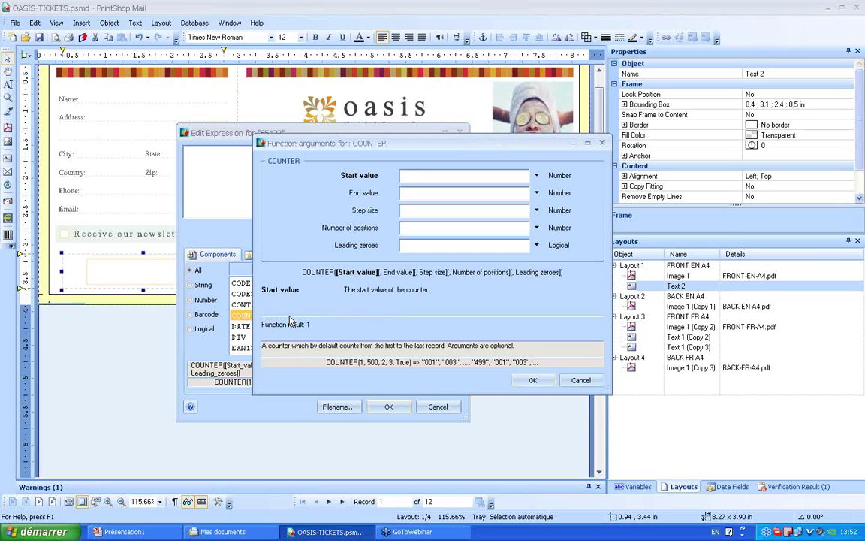
left_click_drag(392, 147, 313, 154)
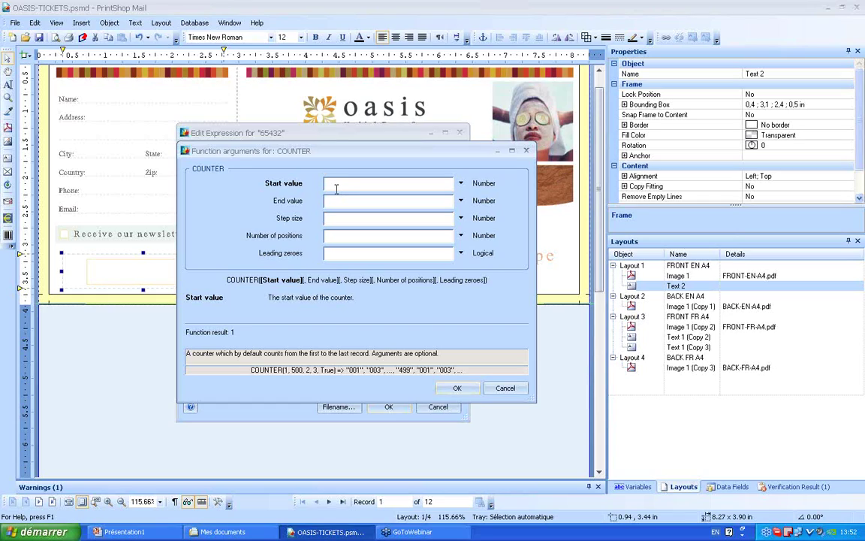
type("65432")
left_click(358, 201)
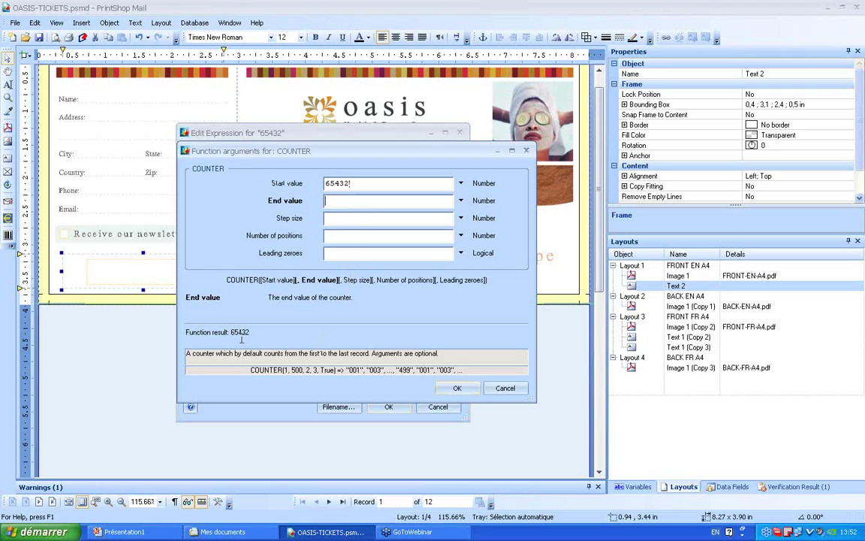
left_click(361, 185)
left_click(360, 197)
type("9999999")
Step: Set Step 1, 6 positions and Leading zeroes True, then confirm the COUNTER arguments
left_click(354, 219)
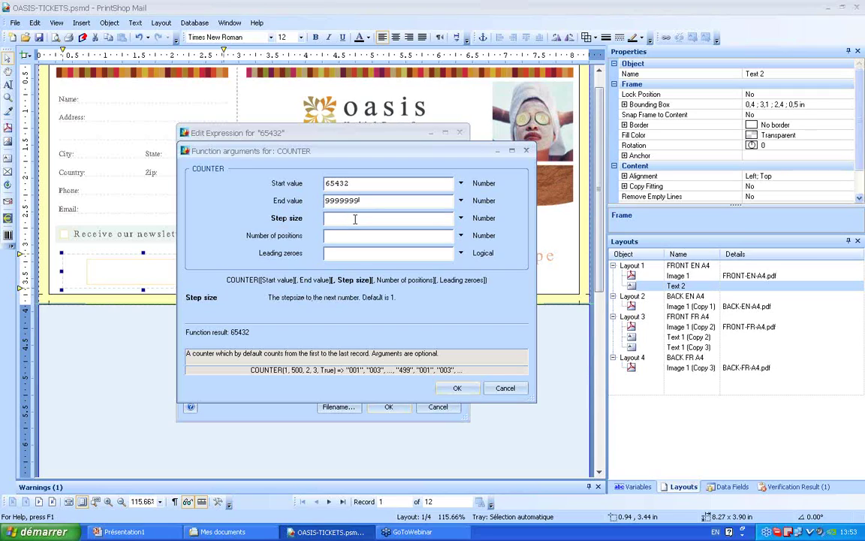
type("1")
left_click(354, 236)
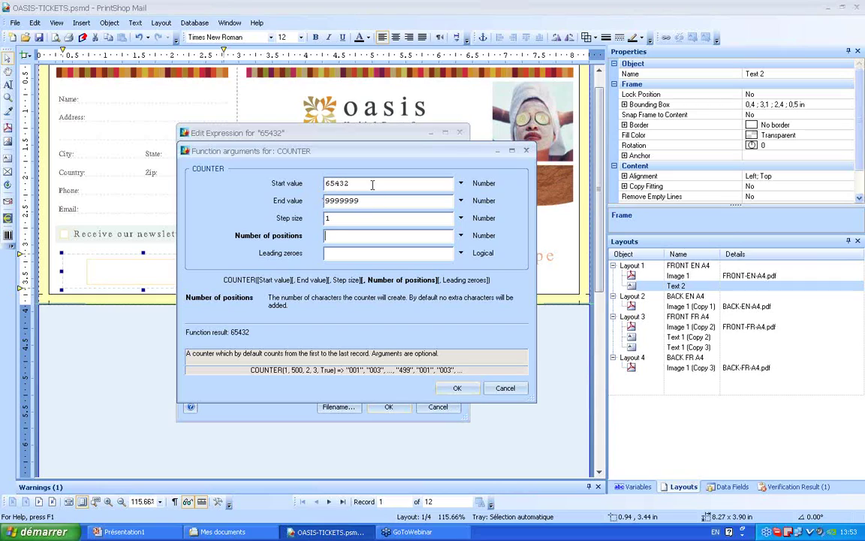
type("6")
left_click(356, 255)
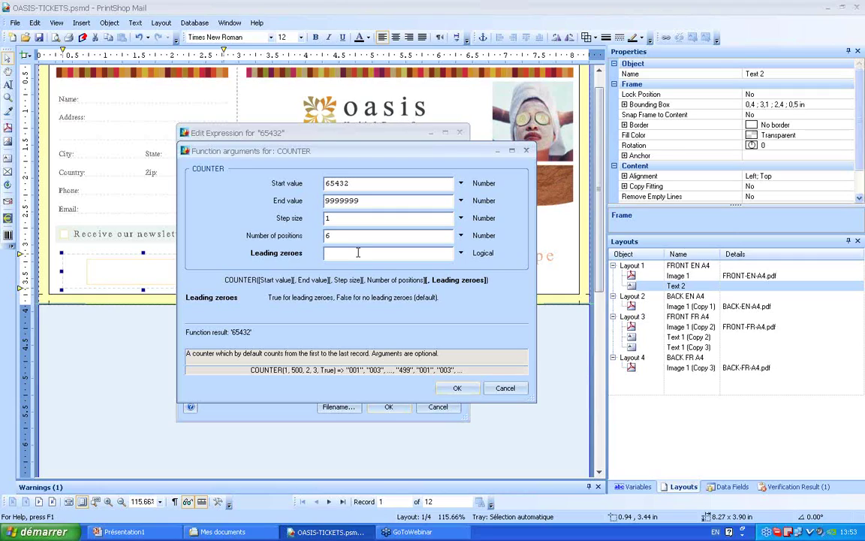
type("T")
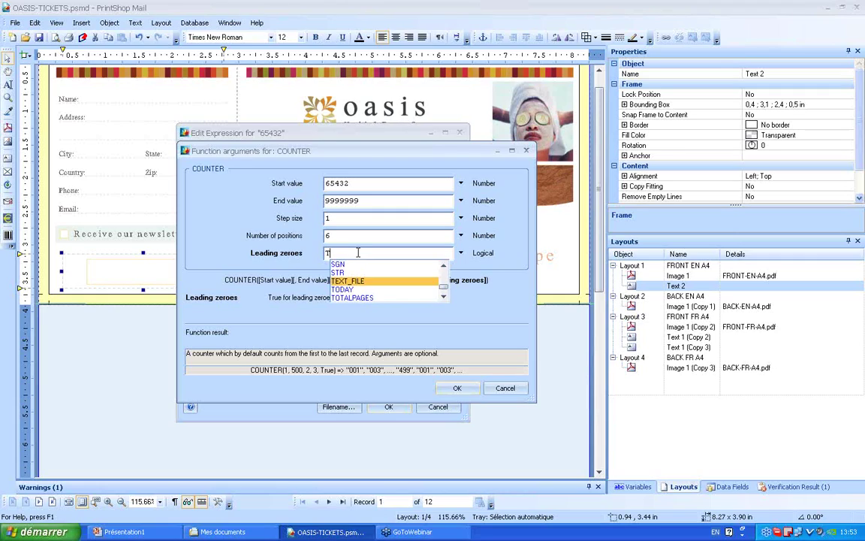
type("rue")
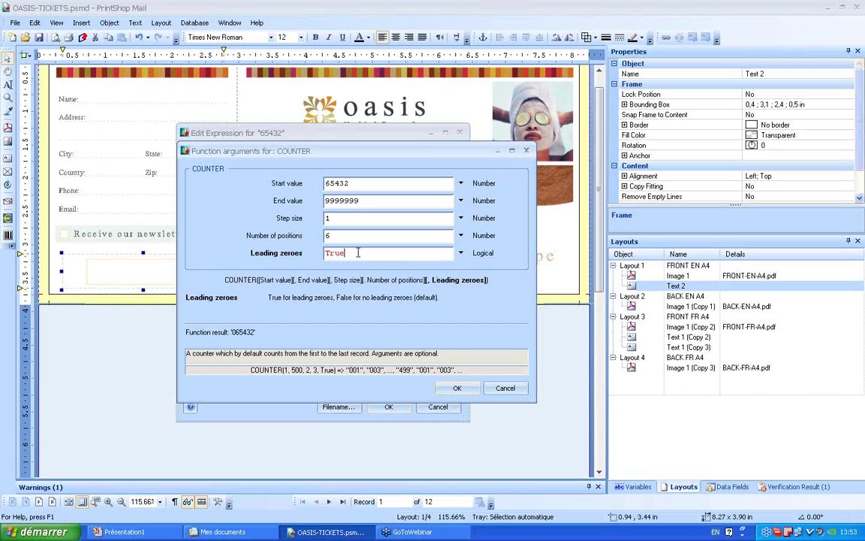
left_click_drag(359, 253, 315, 261)
type("Fals")
type("e")
type("True")
left_click(459, 389)
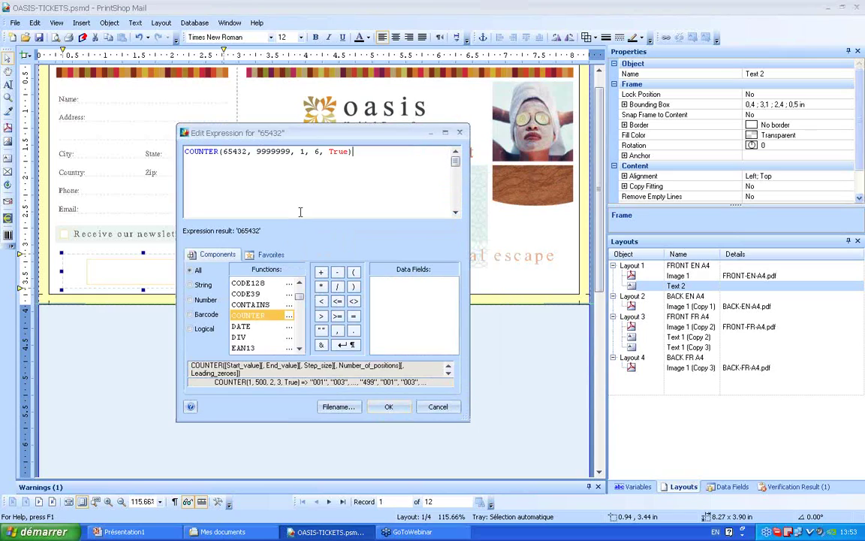
Step: Apply the COUNTER expression, tighten the ticket-number frame, and preview the incrementing numbers
left_click_drag(352, 152, 164, 157)
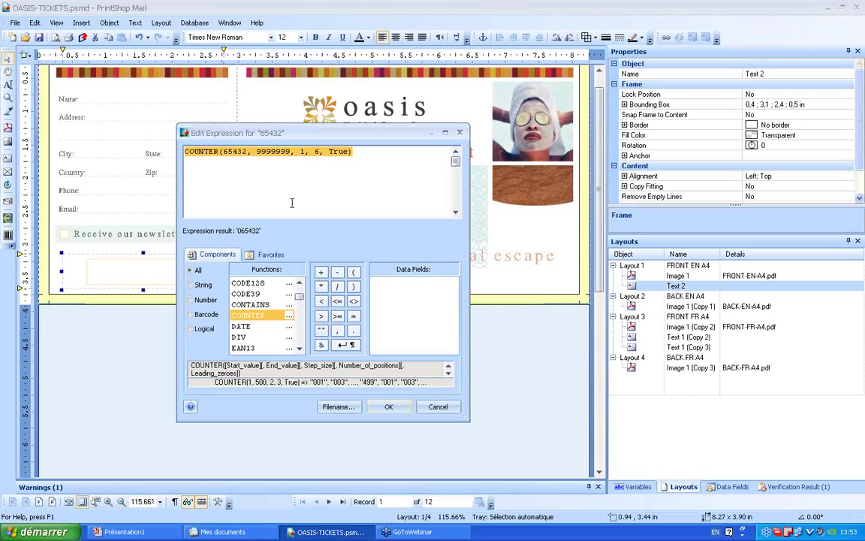
left_click(389, 407)
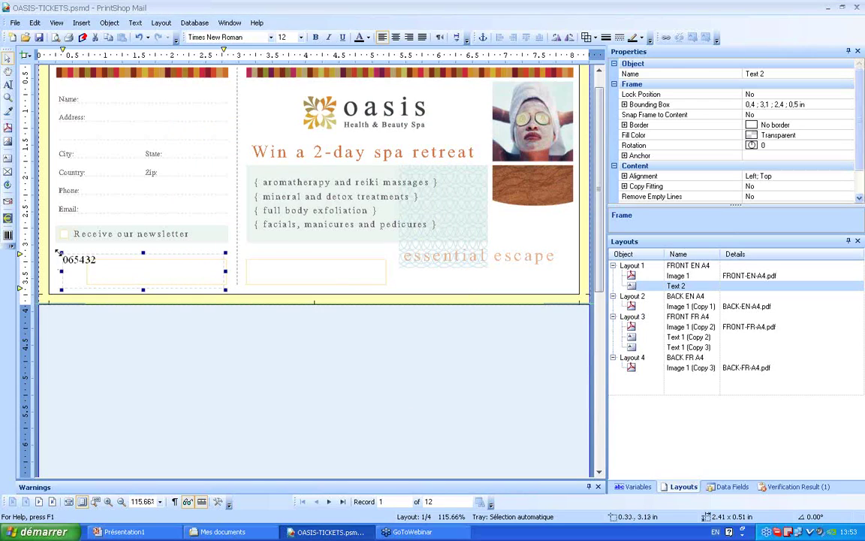
left_click_drag(60, 252, 82, 256)
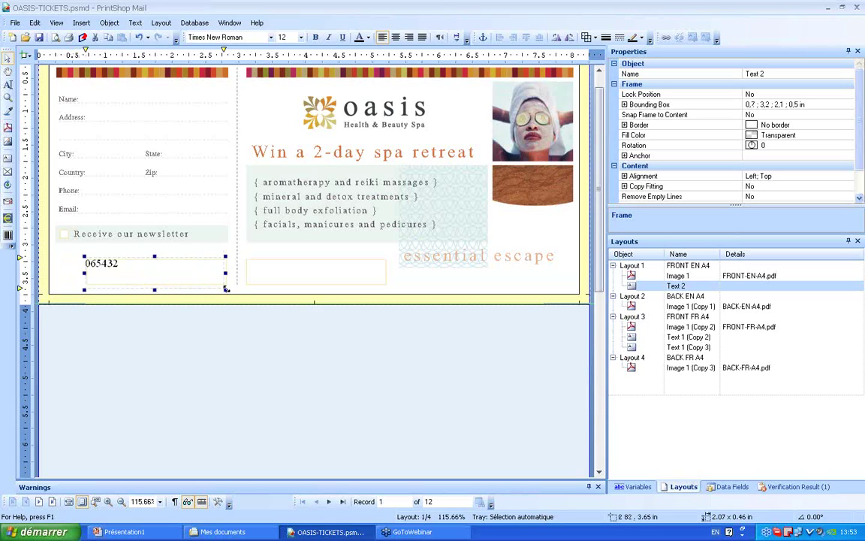
left_click_drag(226, 288, 226, 287)
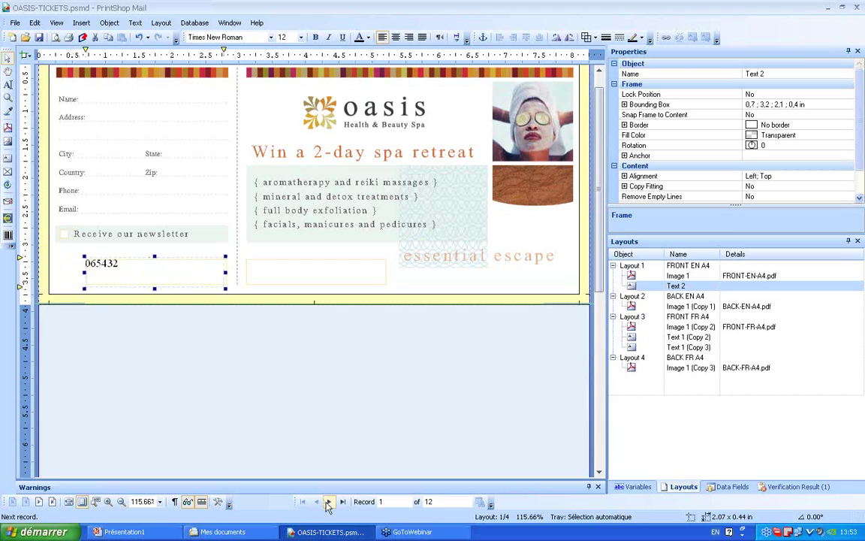
left_click(328, 502)
left_click(329, 502)
left_click(328, 502)
left_click(328, 503)
left_click(328, 502)
left_click(329, 502)
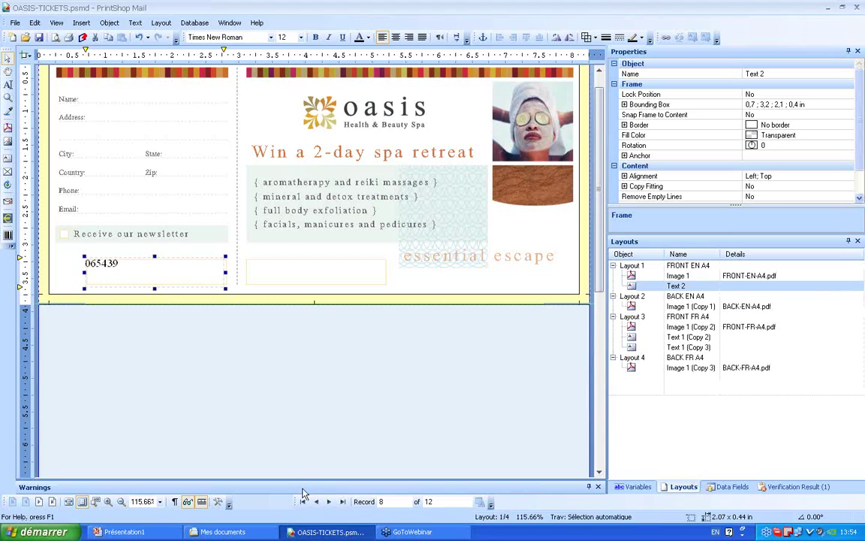
left_click(303, 502)
double_click(139, 263)
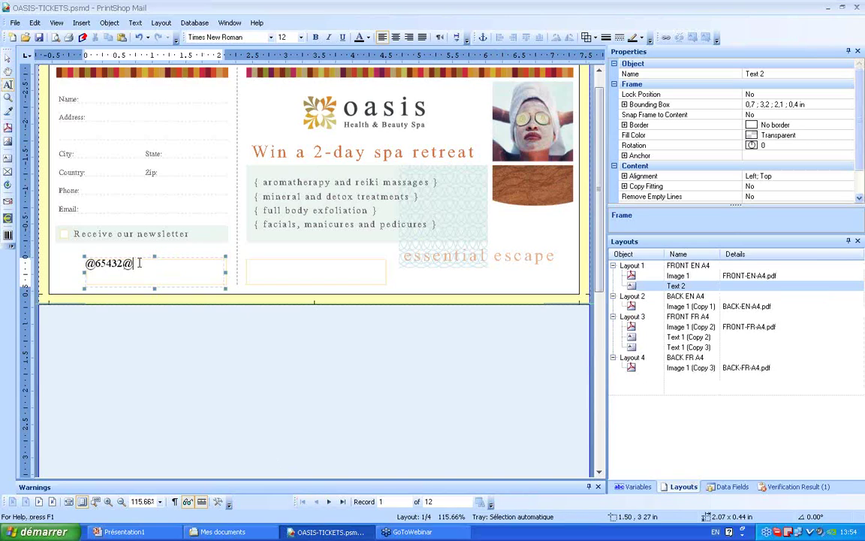
left_click_drag(139, 263, 85, 264)
left_click(301, 37)
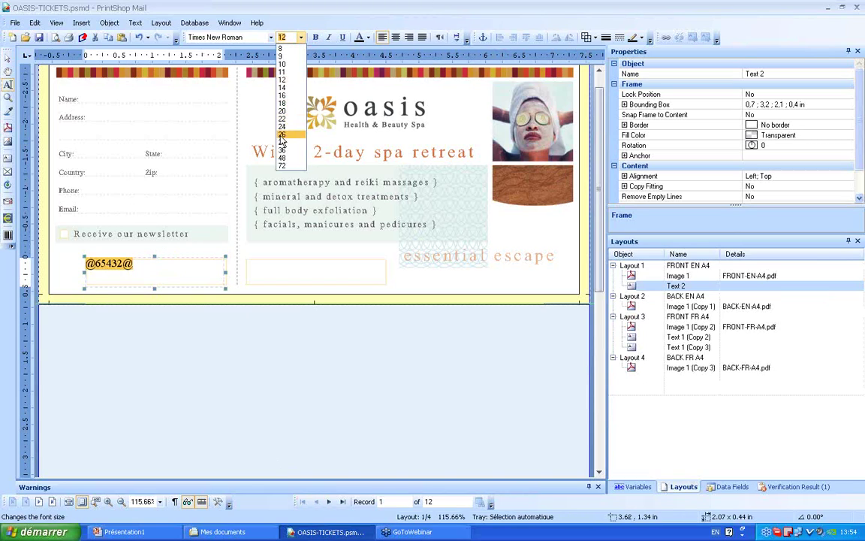
left_click(282, 127)
left_click(300, 268)
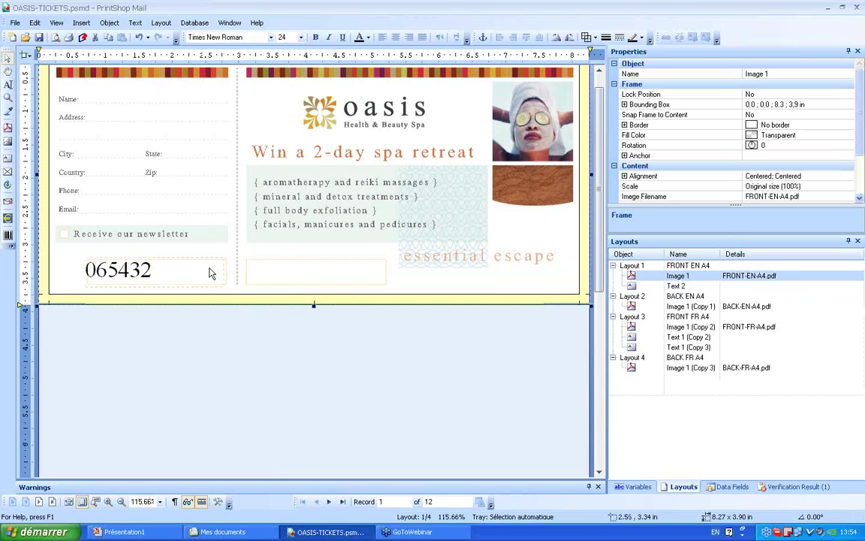
left_click(329, 502)
left_click(328, 502)
left_click(329, 502)
left_click(328, 501)
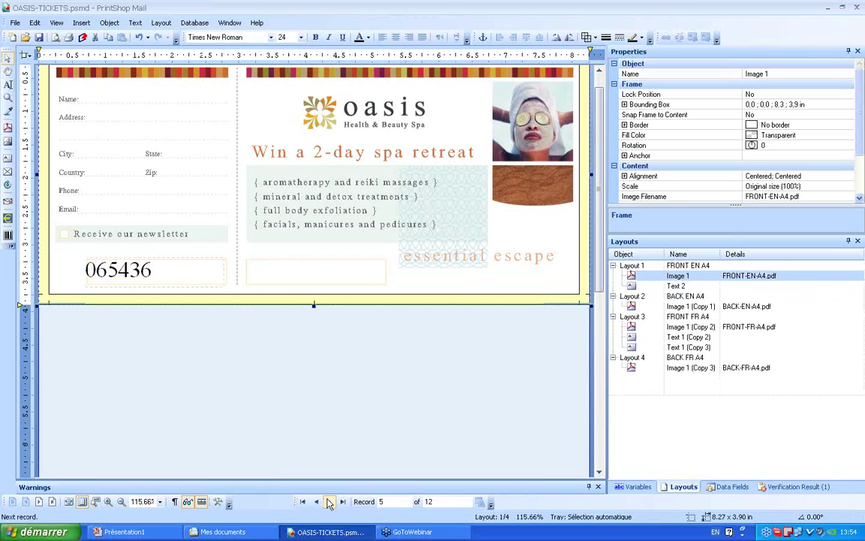
left_click(190, 265)
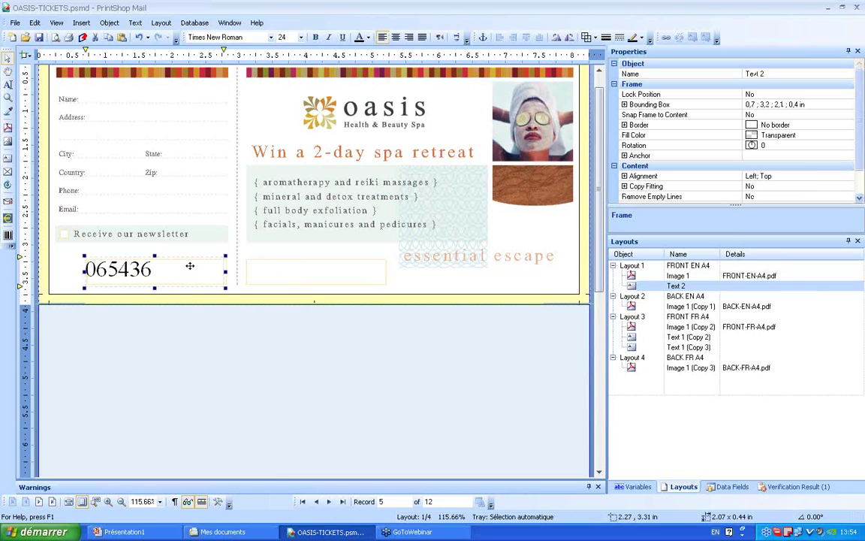
Step: Duplicate the number frame onto the second front stub and copy it to BACK EN A4's top right
key("ctrl+d")
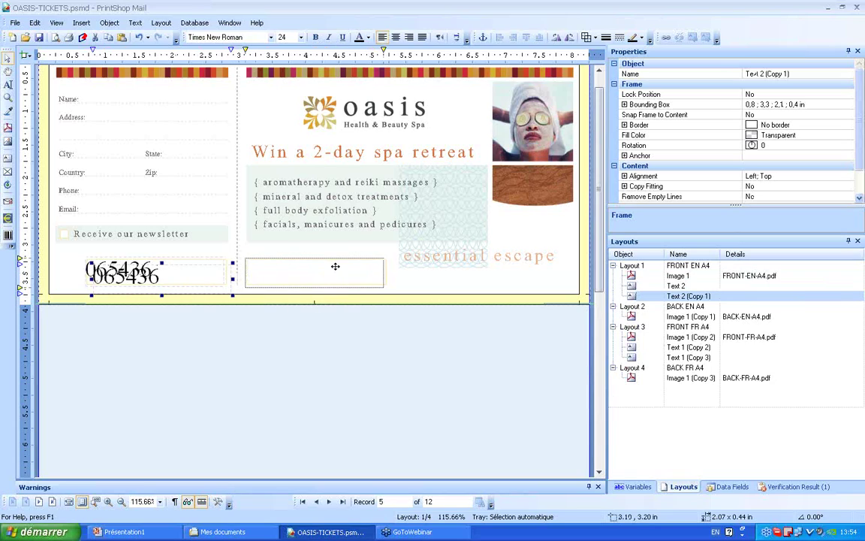
left_click_drag(335, 266, 336, 268)
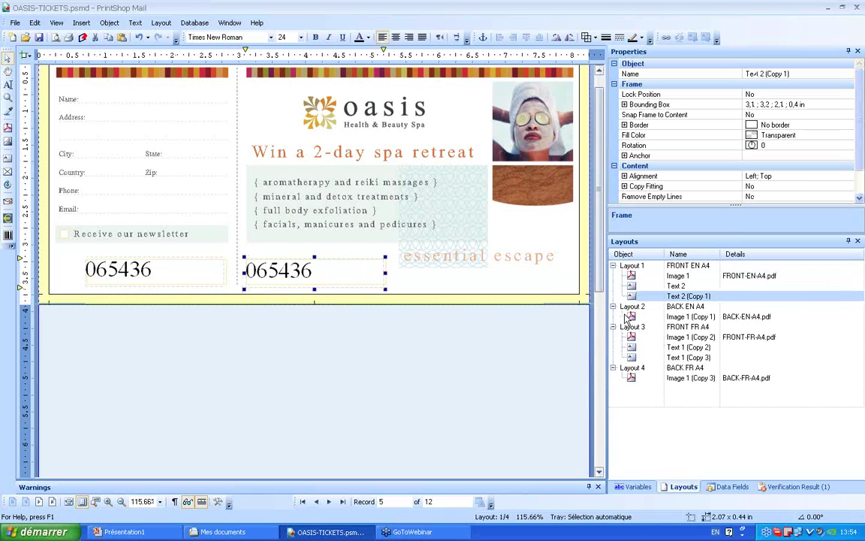
left_click_drag(627, 319, 643, 303)
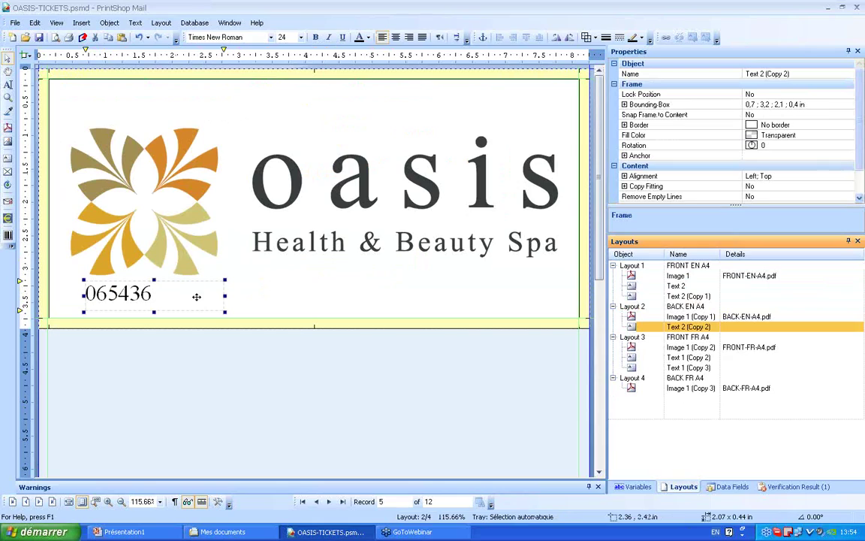
left_click_drag(196, 297, 543, 104)
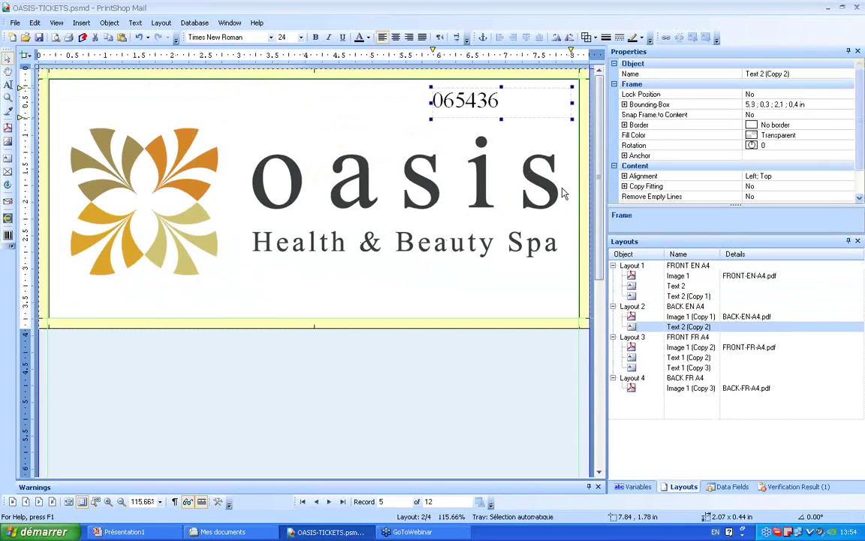
Step: Step through records from the first to check the counter on BACK EN A4
left_click(303, 502)
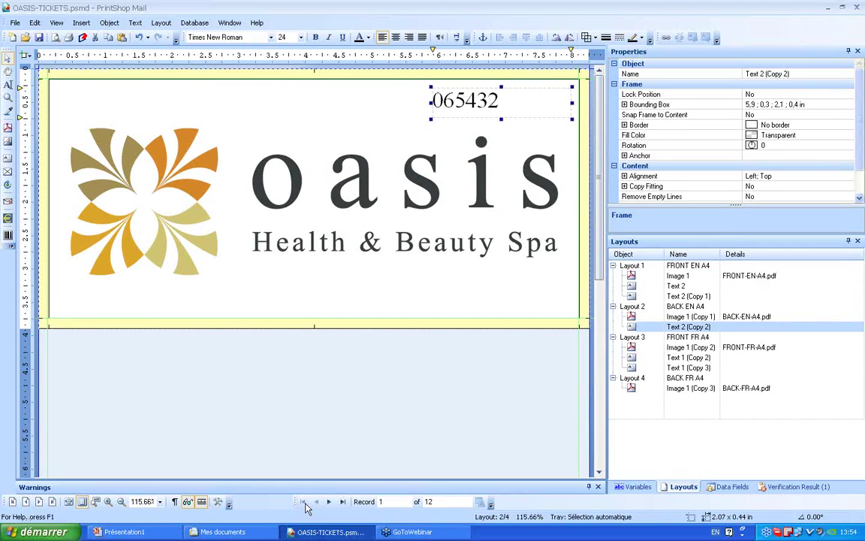
left_click(329, 502)
left_click(329, 502)
left_click(329, 502)
left_click(329, 502)
left_click(329, 502)
left_click(329, 502)
left_click(329, 502)
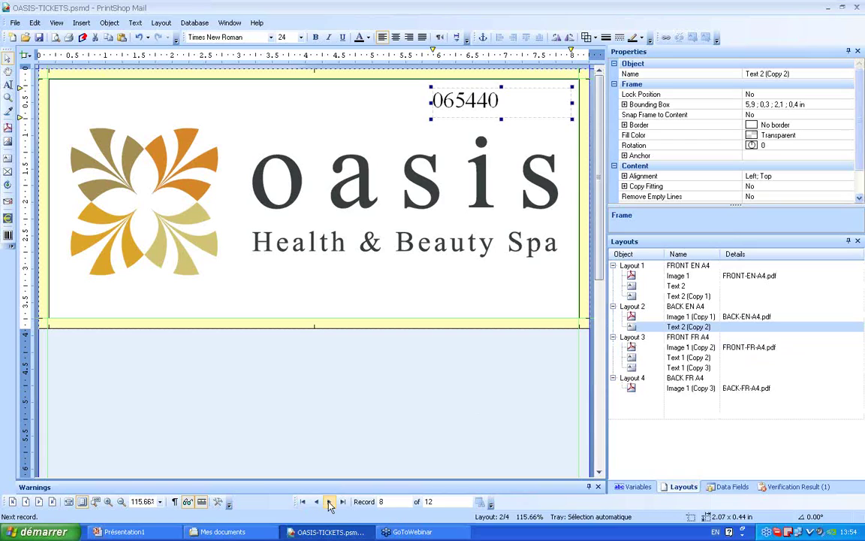
left_click(329, 502)
left_click(329, 502)
left_click(328, 502)
left_click(329, 502)
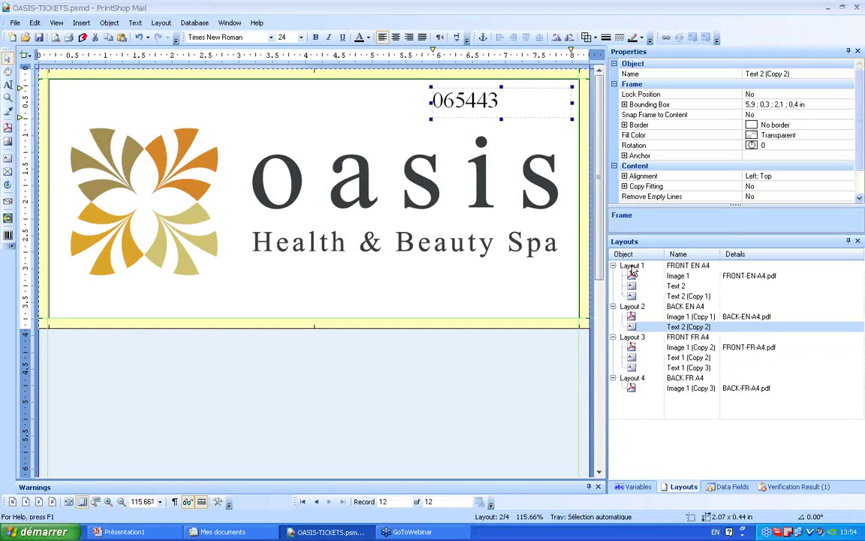
Step: Return to FRONT EN A4 and step through records to check both stub numbers
left_click(632, 268)
left_click(303, 501)
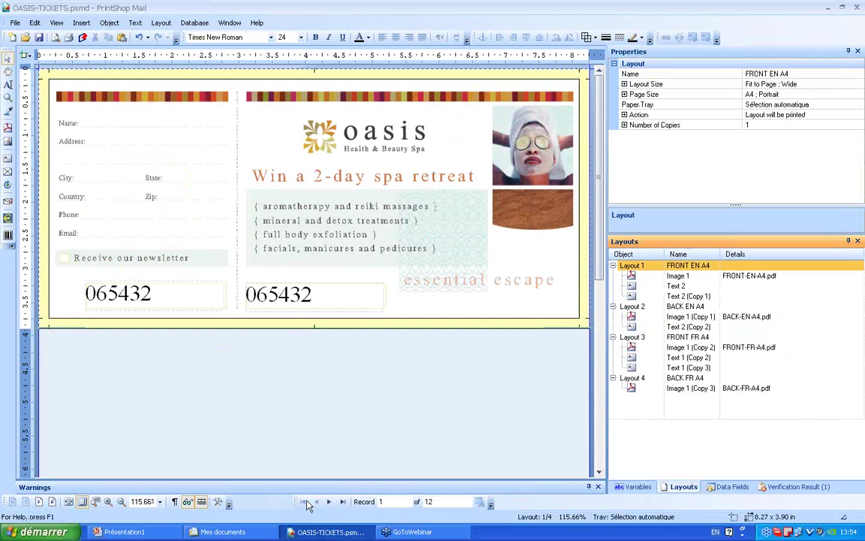
left_click(329, 502)
left_click(329, 501)
left_click(329, 502)
left_click(329, 502)
left_click(329, 501)
left_click(329, 501)
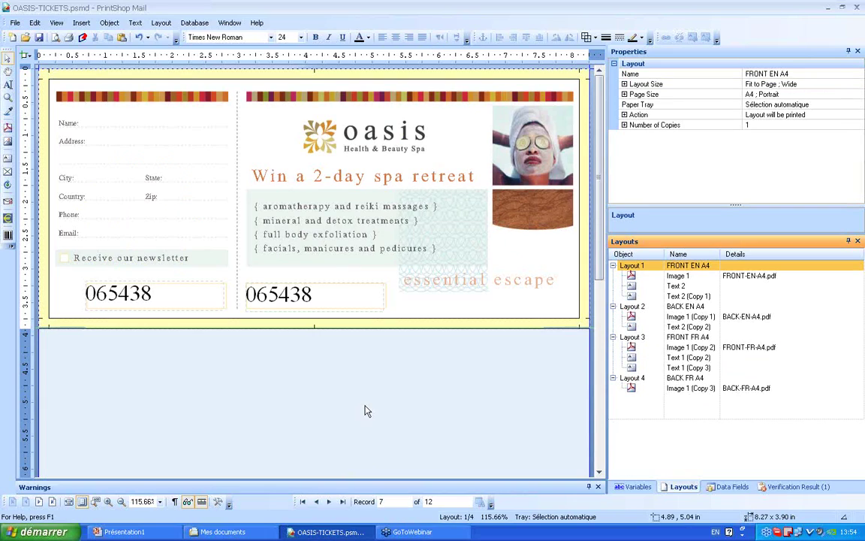
left_click(124, 532)
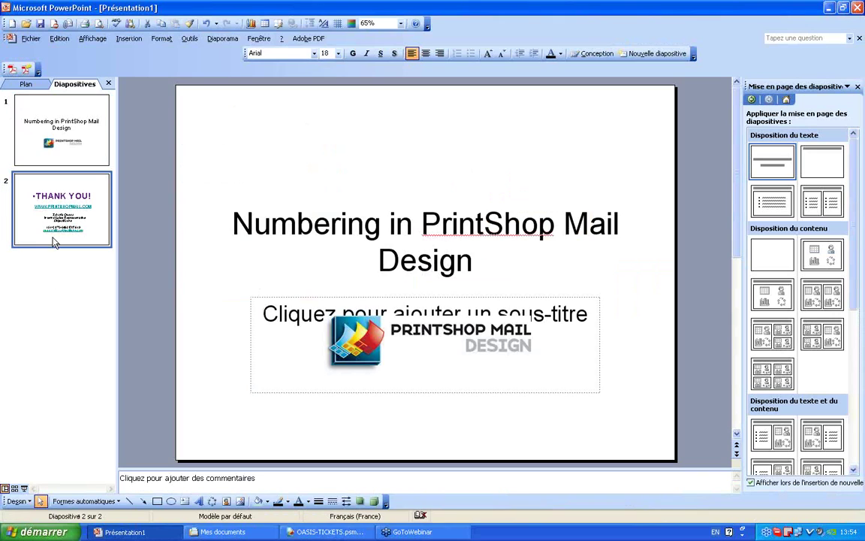